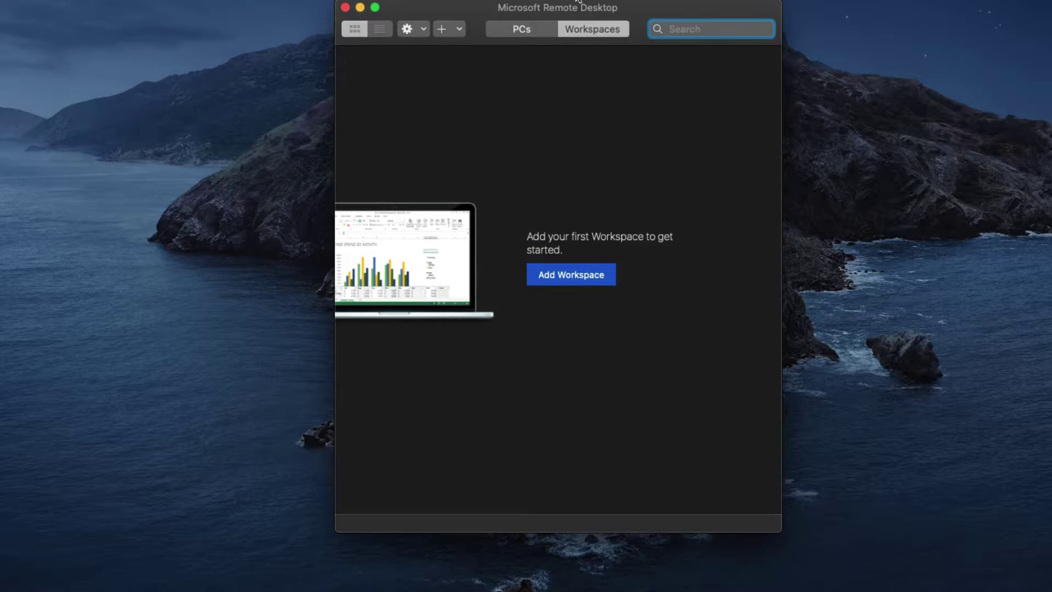
# Add the workspace discovered for the university email address, bringing up its Microsoft sign-in prompt.
pyautogui.click(601, 284)
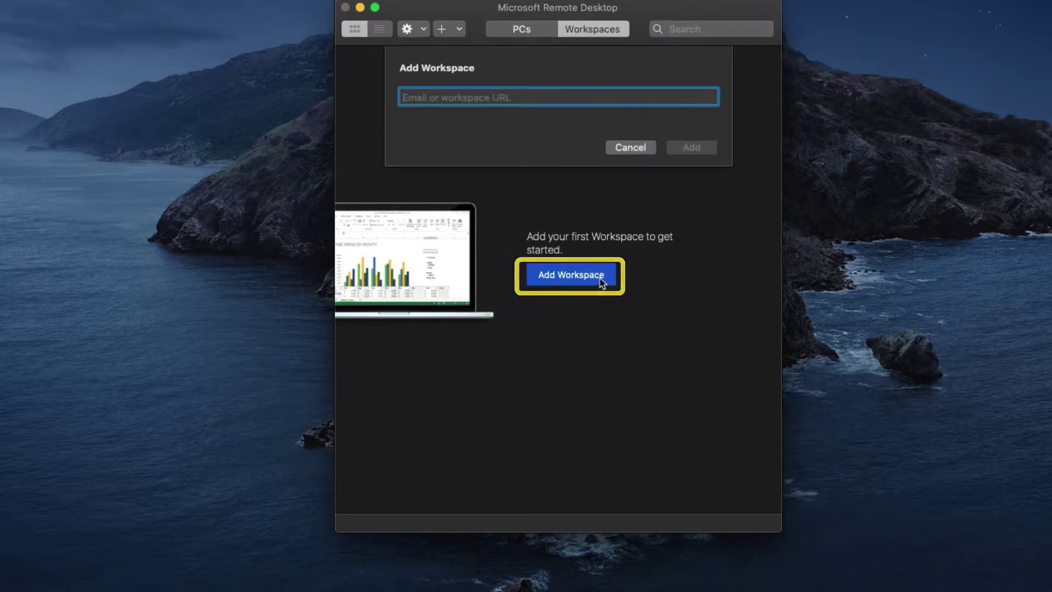
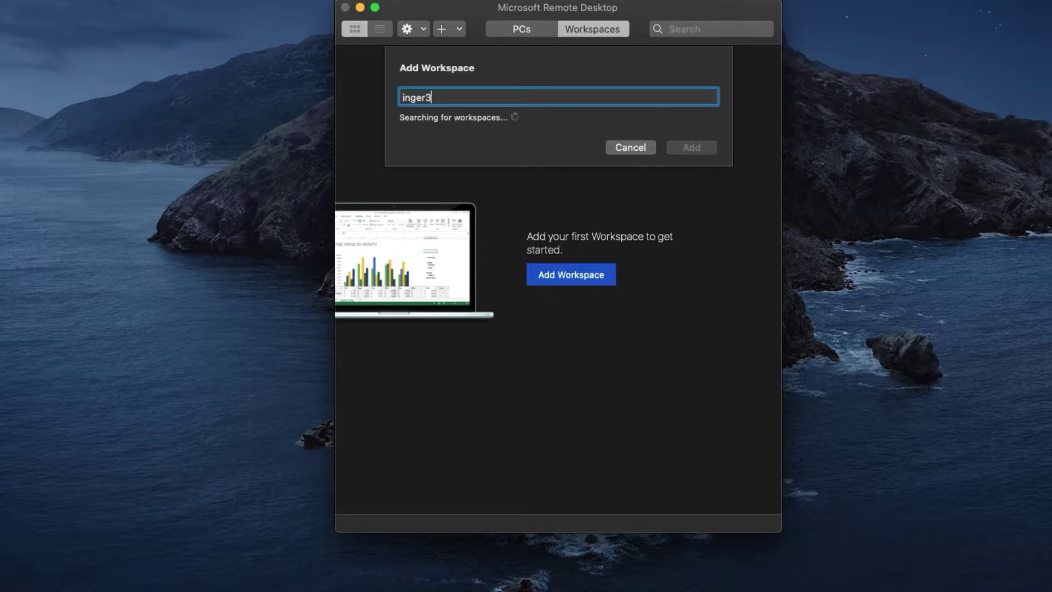
pyautogui.press('super+a')
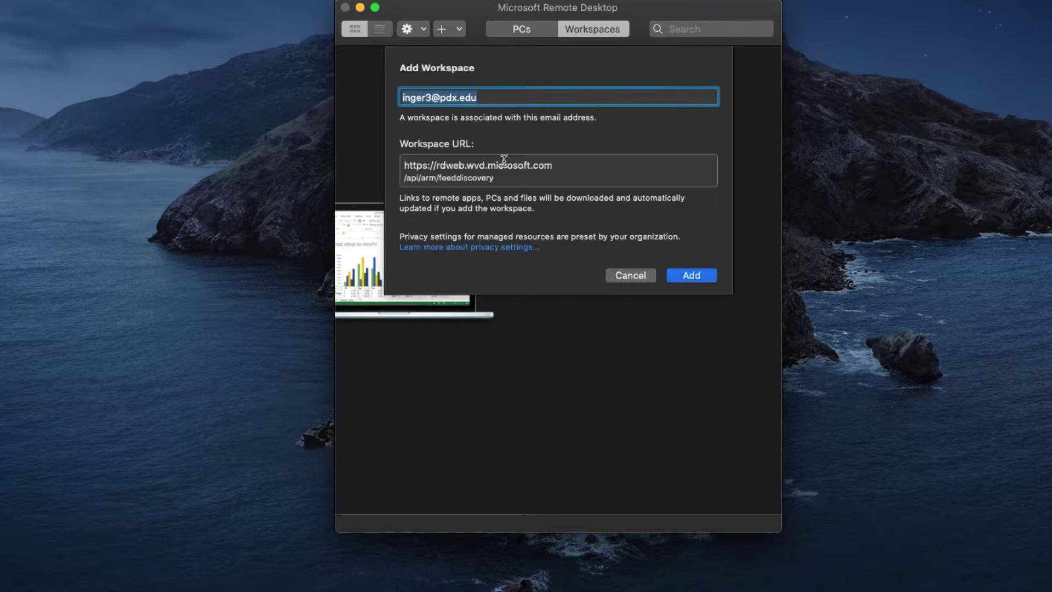
pyautogui.click(699, 278)
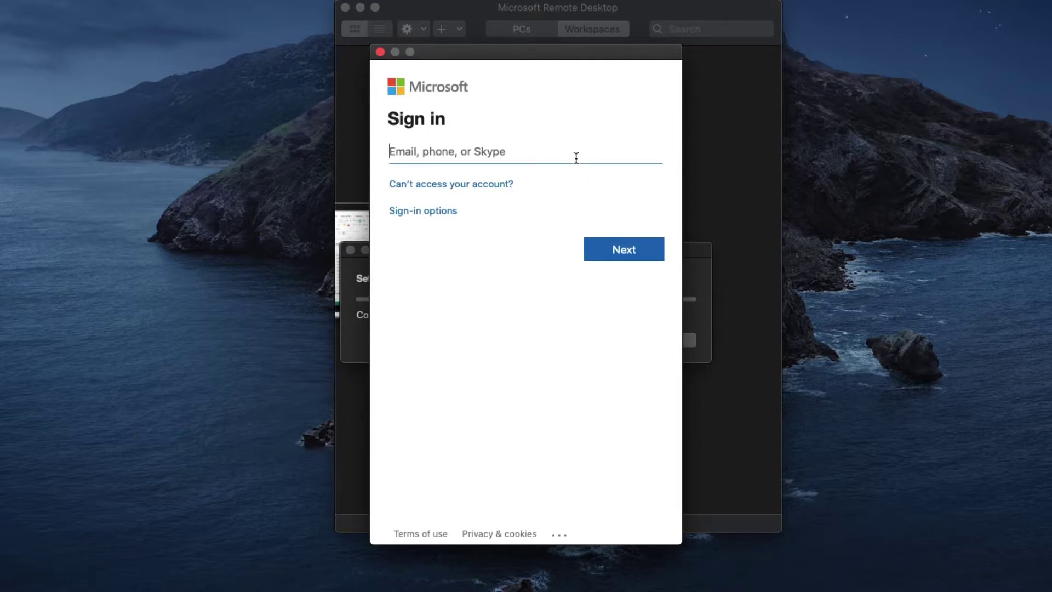
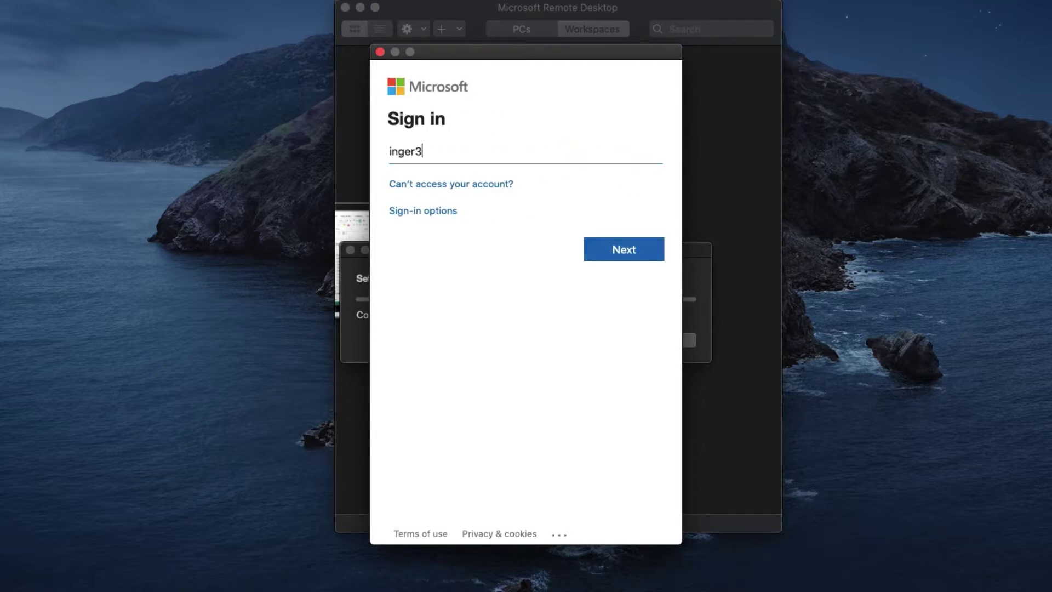
# Submit the email and SSO credentials, then request a Duo push so the university workspaces appear.
pyautogui.press('Return')
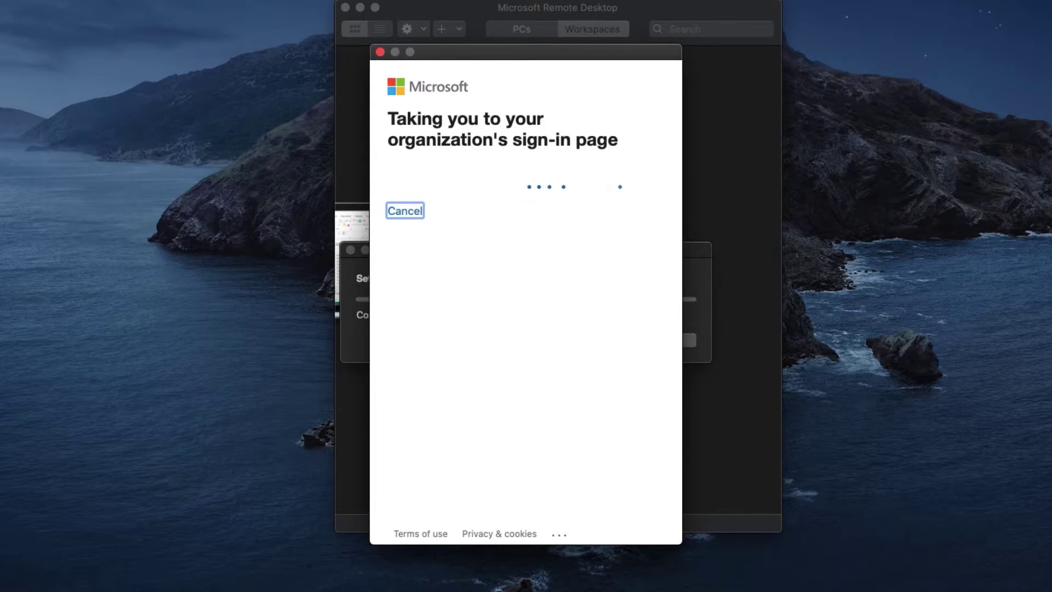
pyautogui.write('ing')
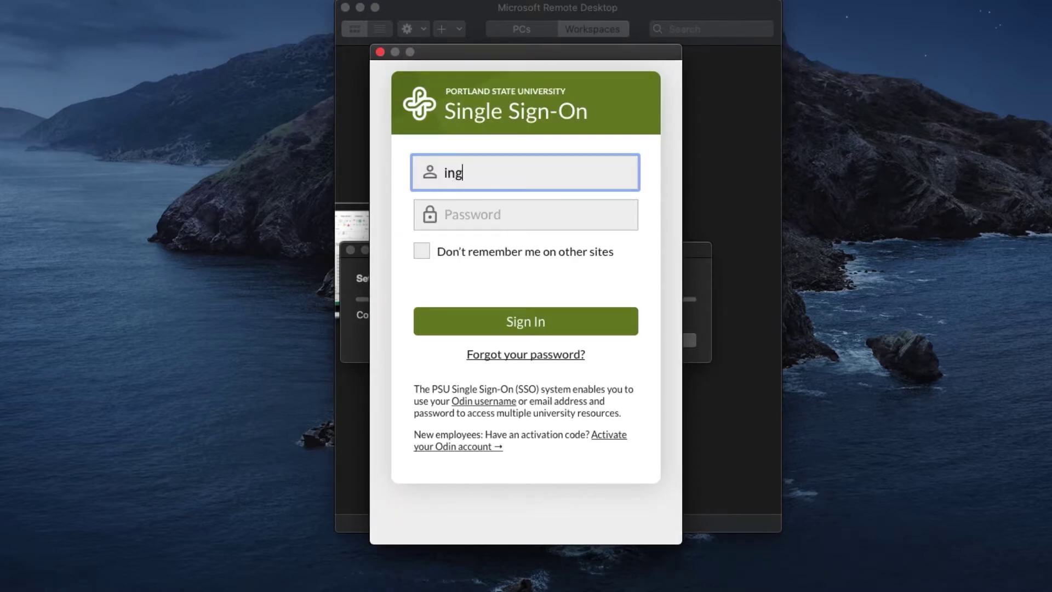
pyautogui.write('er3')
pyautogui.press('Tab')
pyautogui.write('•')
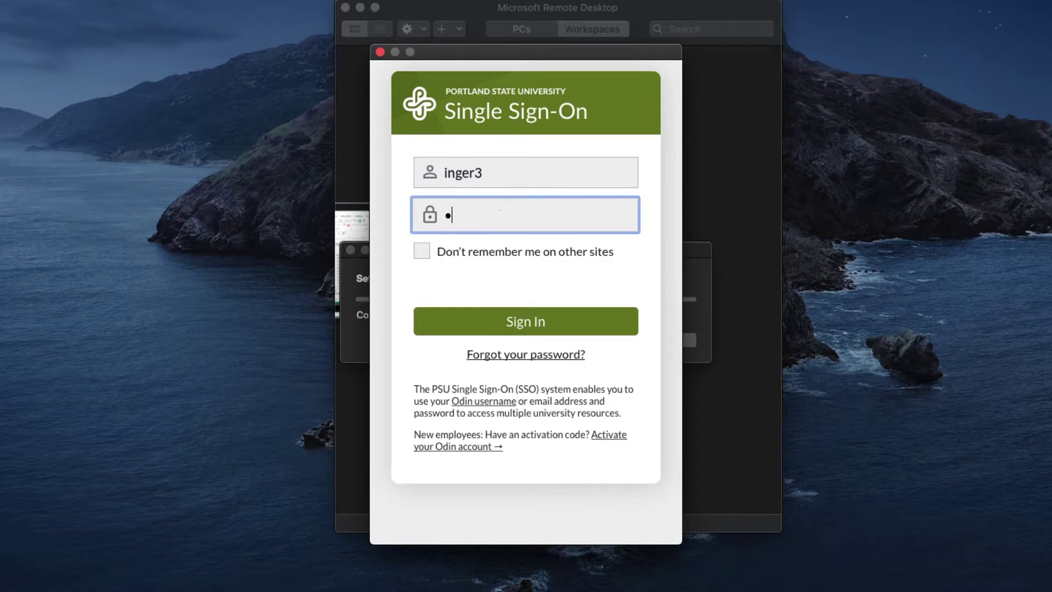
pyautogui.write('•••••••••••')
pyautogui.press('Return')
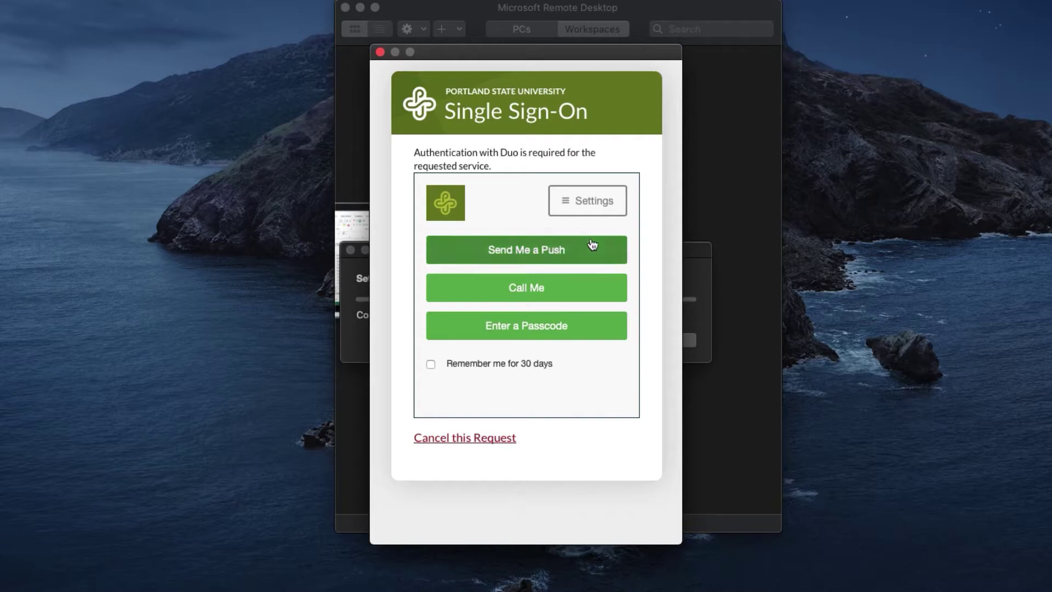
pyautogui.click(591, 242)
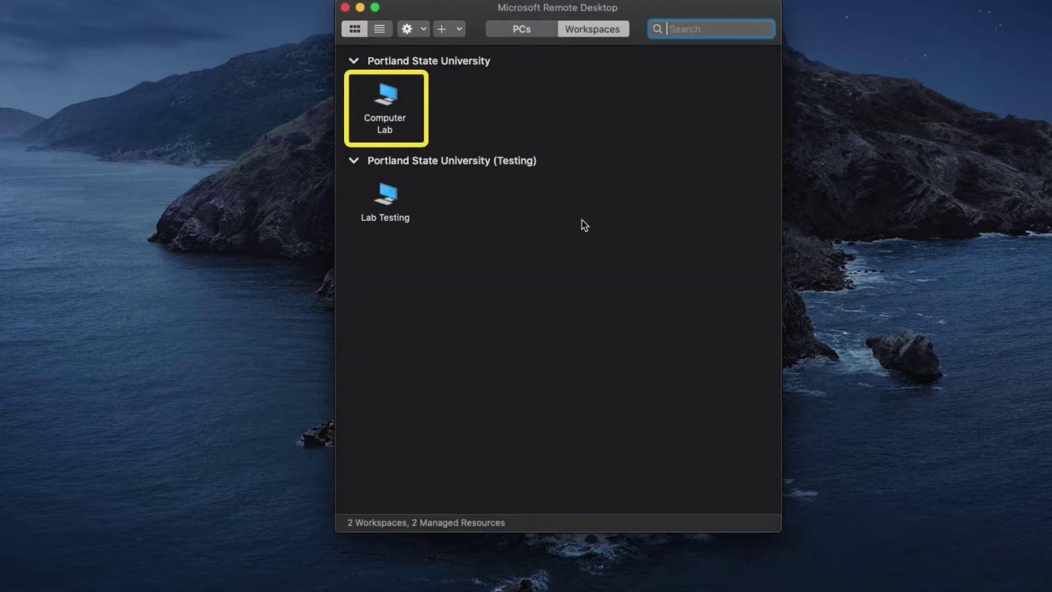
# Launch a connection to the Computer Lab resource under Portland State University.
pyautogui.click(397, 106)
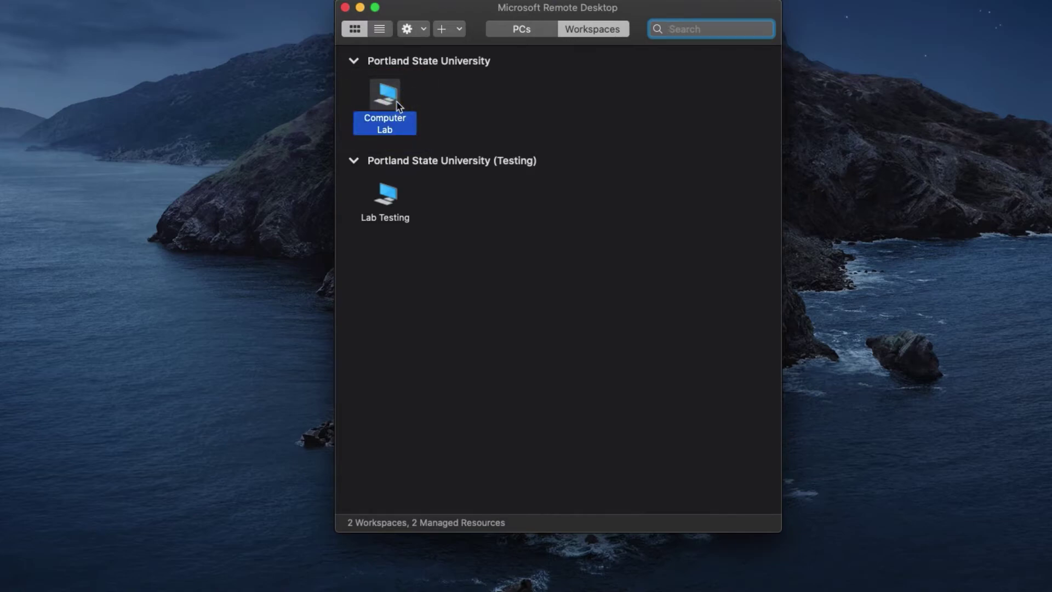
pyautogui.doubleClick(398, 105)
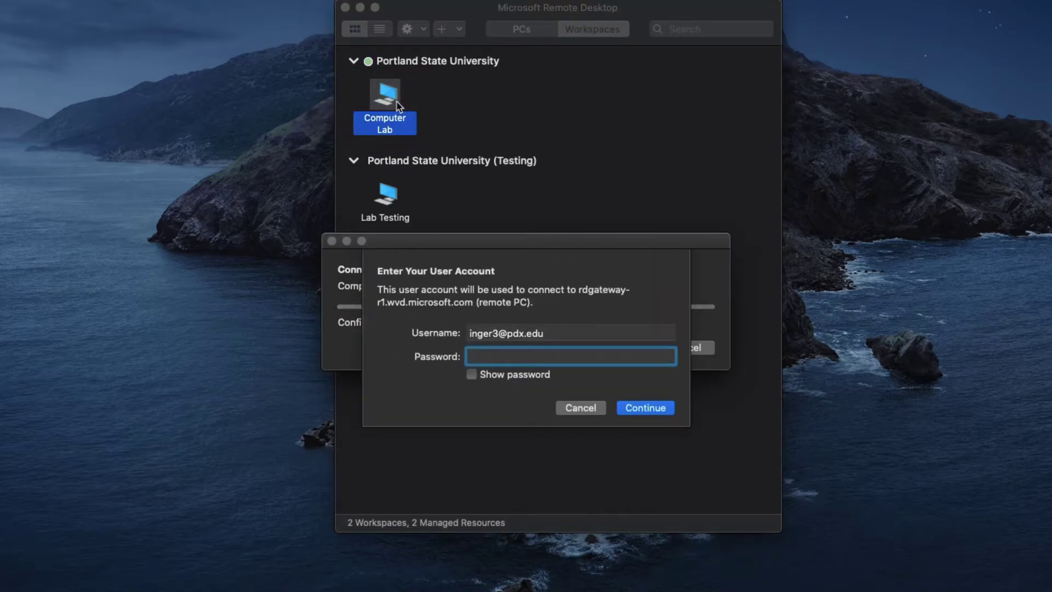
pyautogui.write('••••••••••••')
# Submit the account password so the Computer Lab remote PC begins configuring.
pyautogui.press('Return')
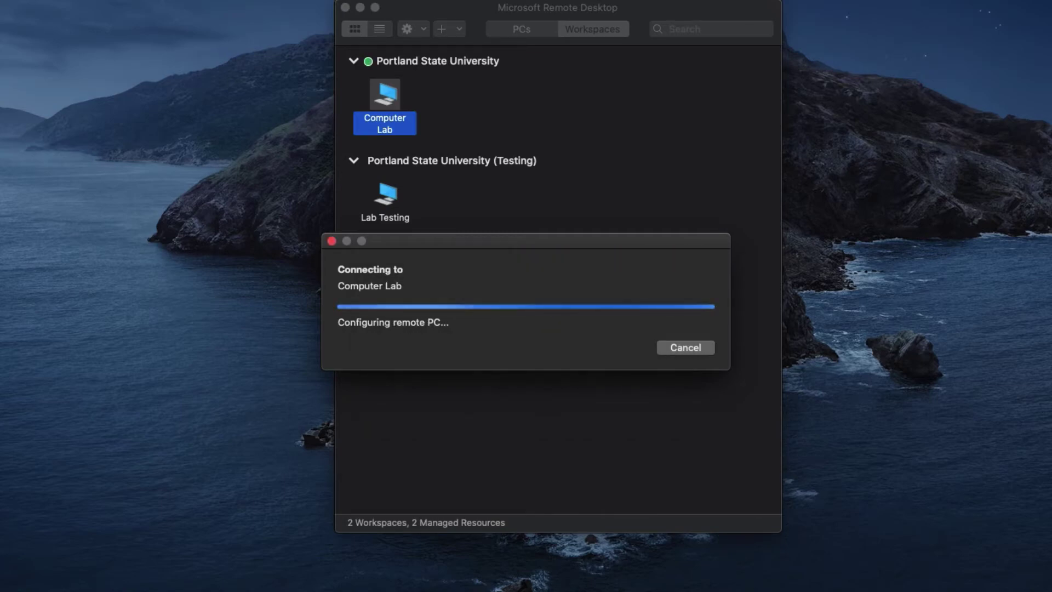